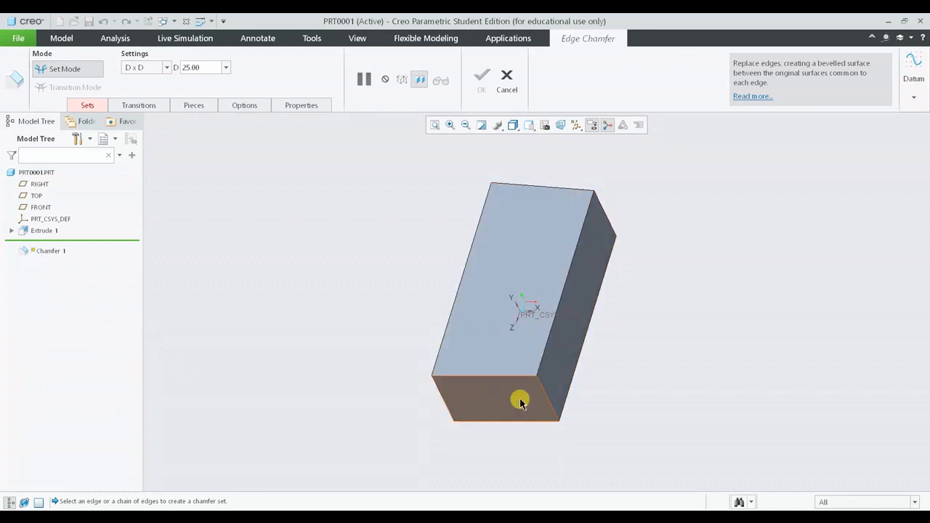
pyautogui.moveTo(620, 371); pyautogui.dragTo(600, 359, button='middle')
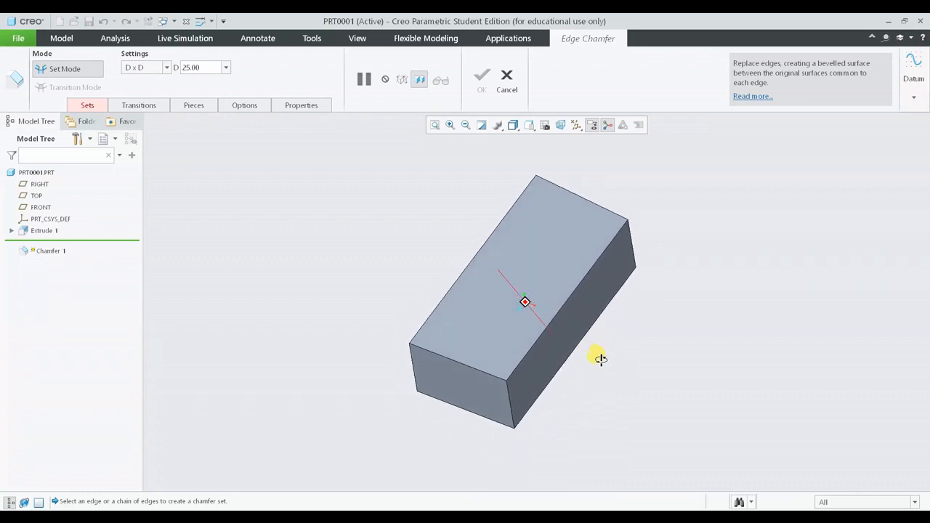
pyautogui.click(508, 399)
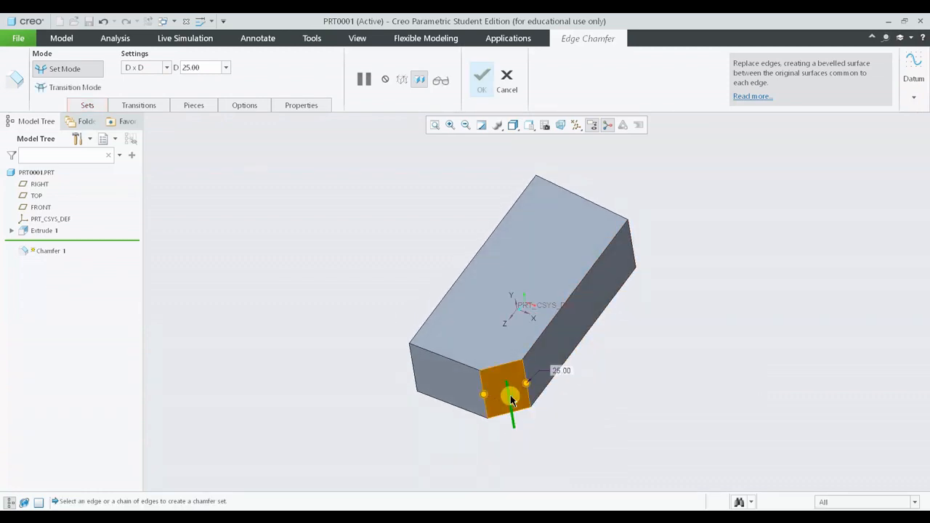
pyautogui.keyDown('ctrl'); pyautogui.click(633, 254); pyautogui.keyUp('ctrl')
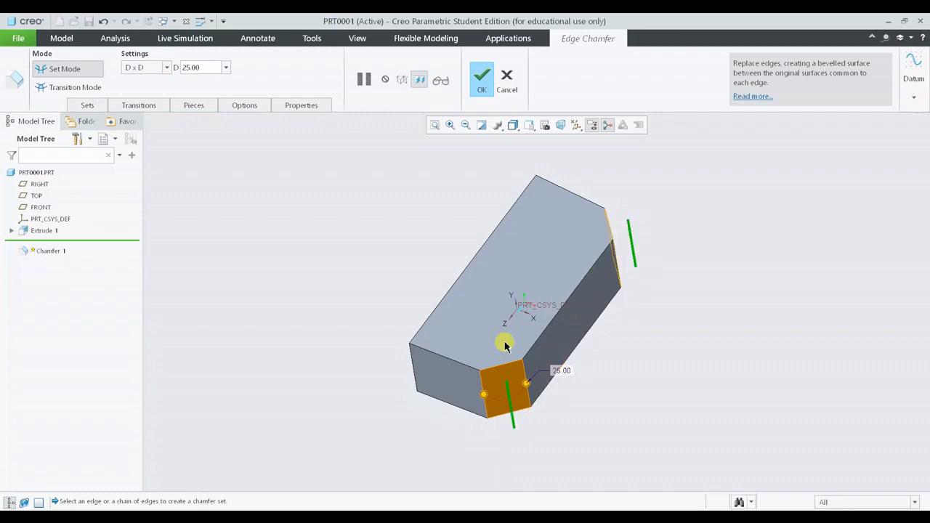
pyautogui.keyDown('ctrl'); pyautogui.click(414, 371); pyautogui.keyUp('ctrl')
pyautogui.moveTo(473, 370); pyautogui.dragTo(523, 301, button='middle')
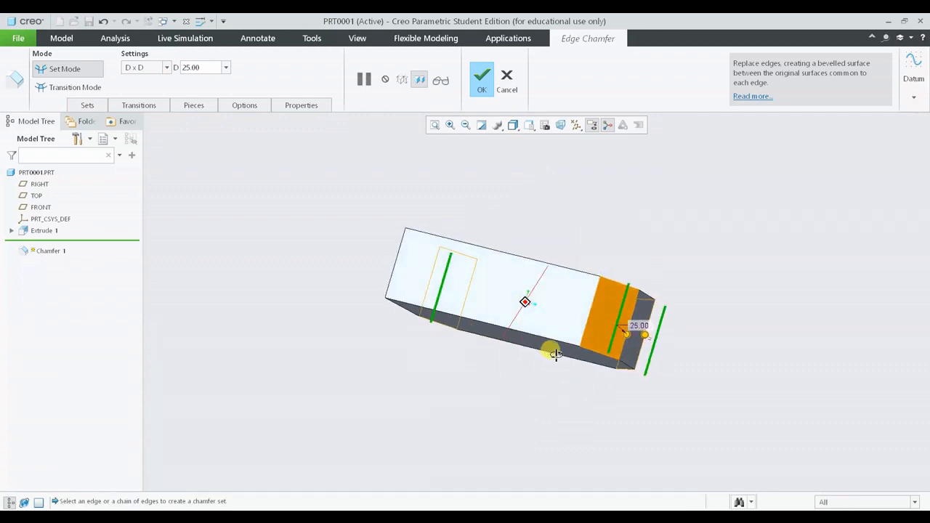
pyautogui.moveTo(587, 305); pyautogui.dragTo(519, 360, button='middle')
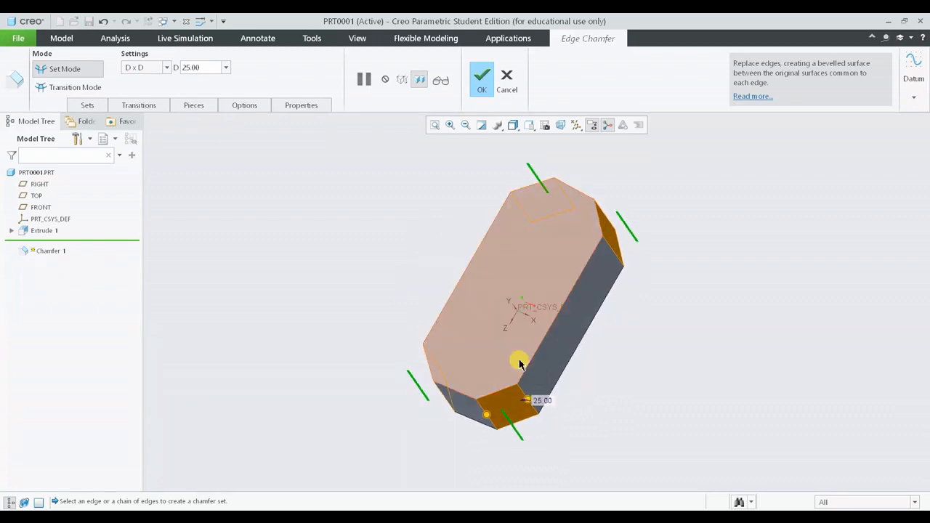
pyautogui.click(509, 86)
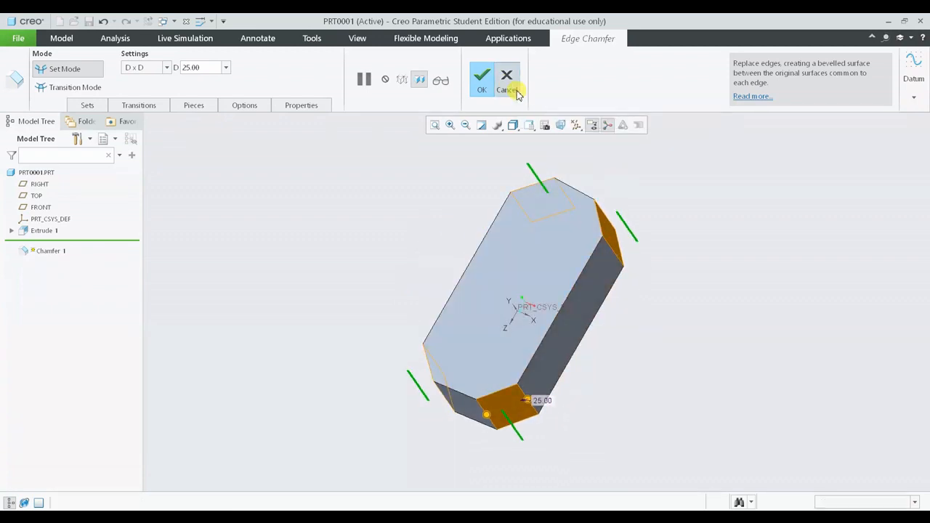
pyautogui.click(463, 290)
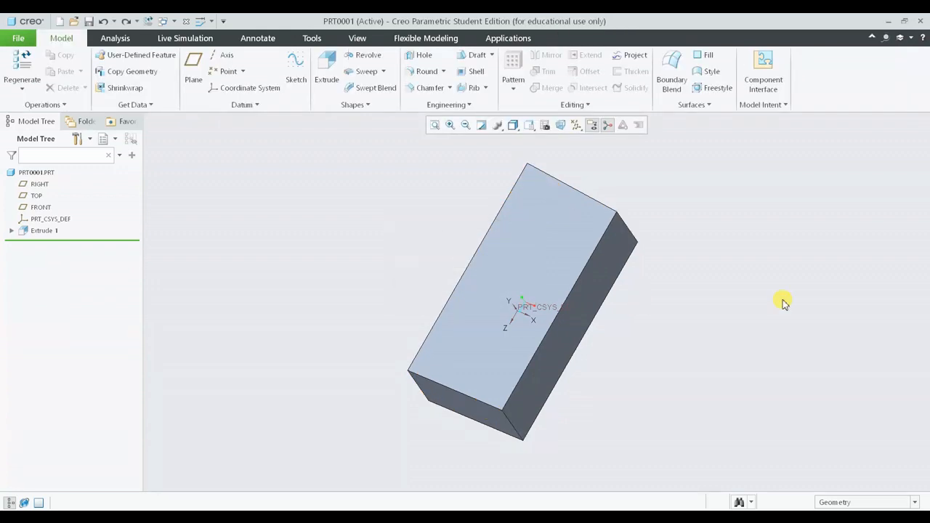
# Chamfer all four vertical edges of the block together as one intent edge set with a D x D distance of about 42.1
pyautogui.hotkey('ctrl', 'd')
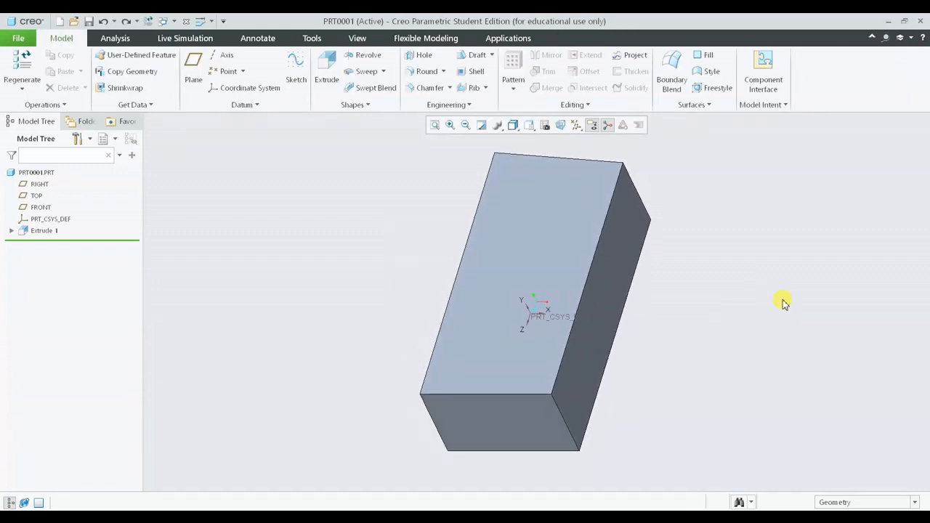
pyautogui.click(491, 350)
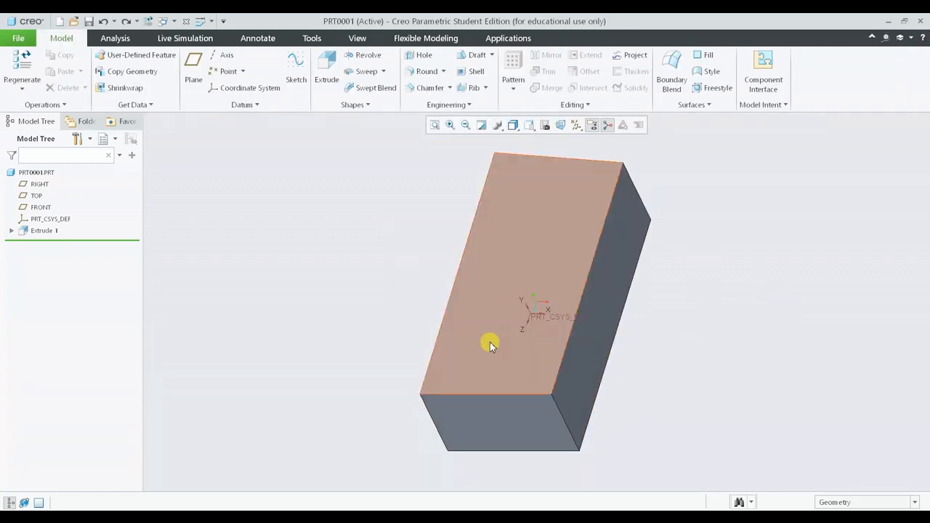
pyautogui.click(428, 88)
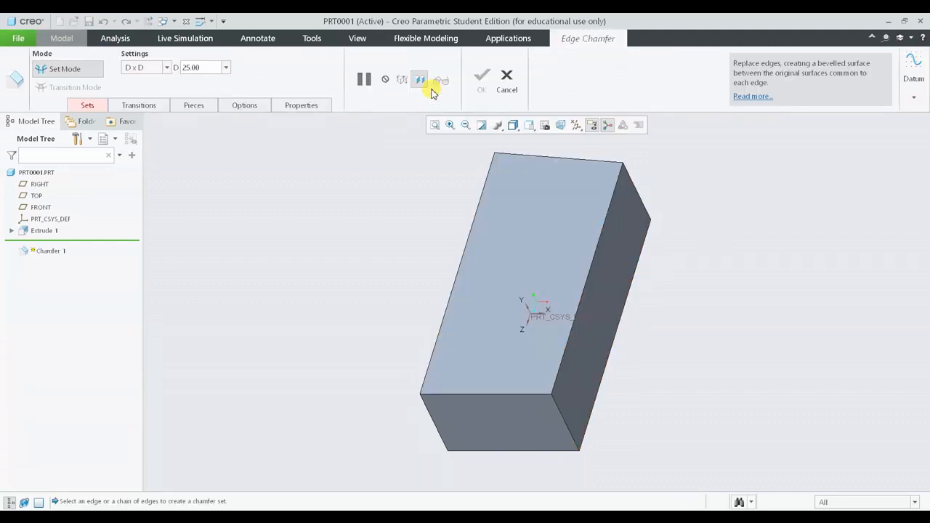
pyautogui.click(570, 431)
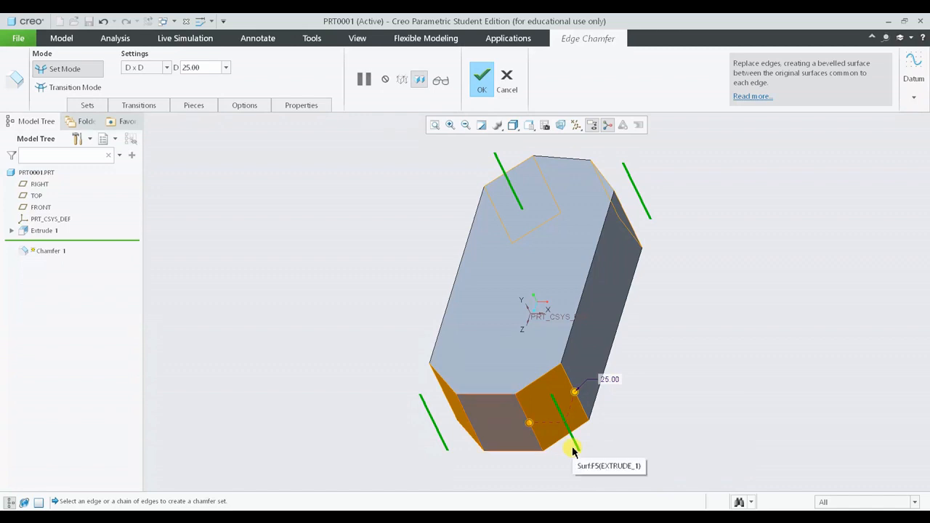
pyautogui.moveTo(574, 391)
pyautogui.mouseDown()
pyautogui.moveTo(588, 388)
pyautogui.moveTo(583, 379)
pyautogui.moveTo(573, 386)
pyautogui.moveTo(585, 376)
pyautogui.mouseUp()
pyautogui.middleClick(777, 234)
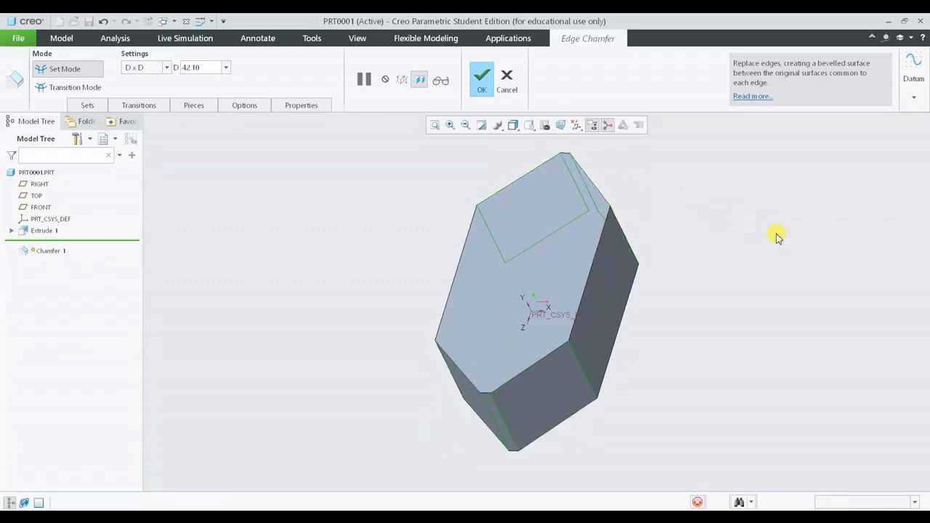
# Edit the chamfer feature's definition and reduce its D distance so wider flat faces remain between the chamfered corners
pyautogui.moveTo(743, 318); pyautogui.dragTo(714, 339, button='middle')
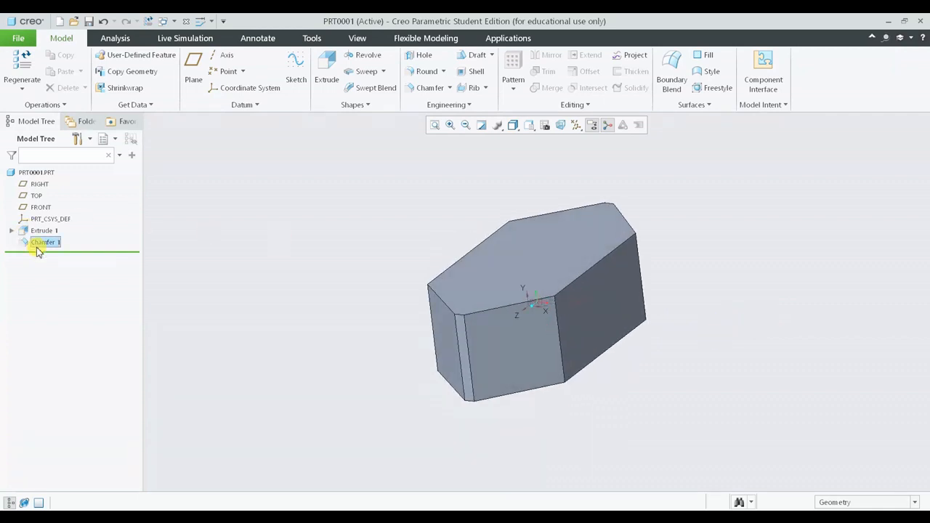
pyautogui.click(38, 247)
pyautogui.click(65, 199)
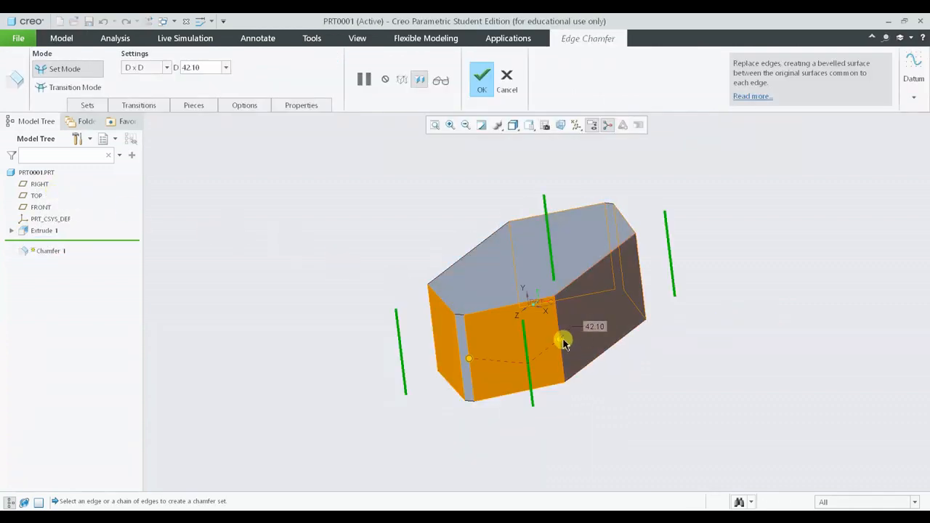
pyautogui.moveTo(557, 342); pyautogui.dragTo(543, 358)
pyautogui.click(483, 80)
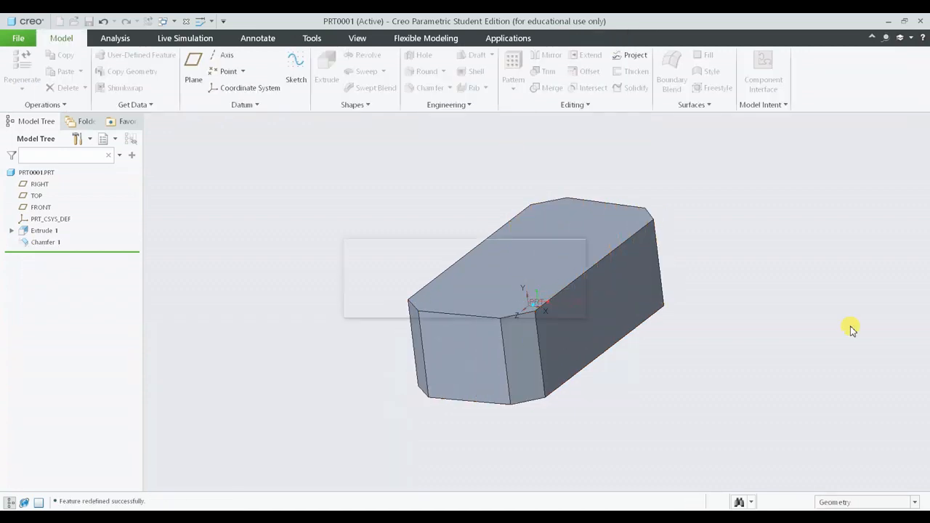
pyautogui.click(715, 317)
# Reopen the block extrusion's section in 2D sketch orientation and move its upper-left corner down, making the left side about 189.5 long
pyautogui.moveTo(716, 318); pyautogui.dragTo(701, 317, button='middle')
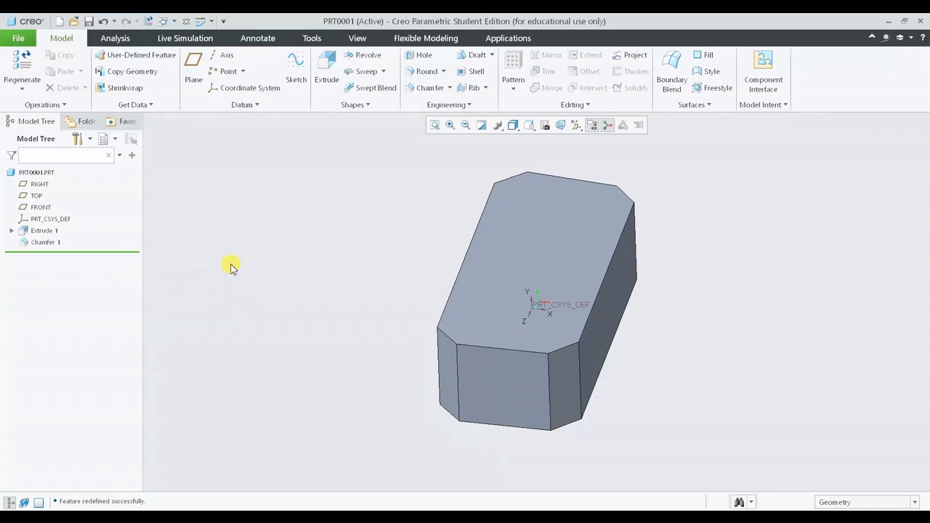
pyautogui.click(46, 234)
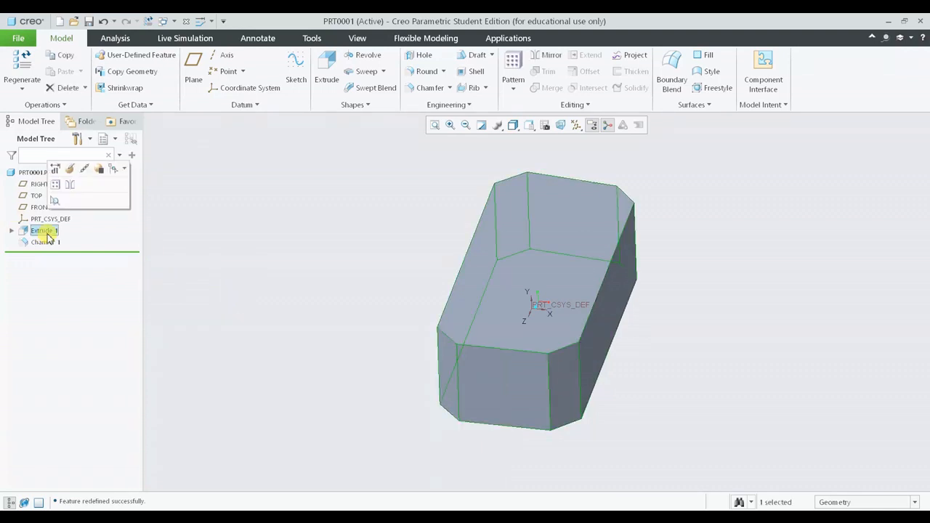
pyautogui.click(69, 171)
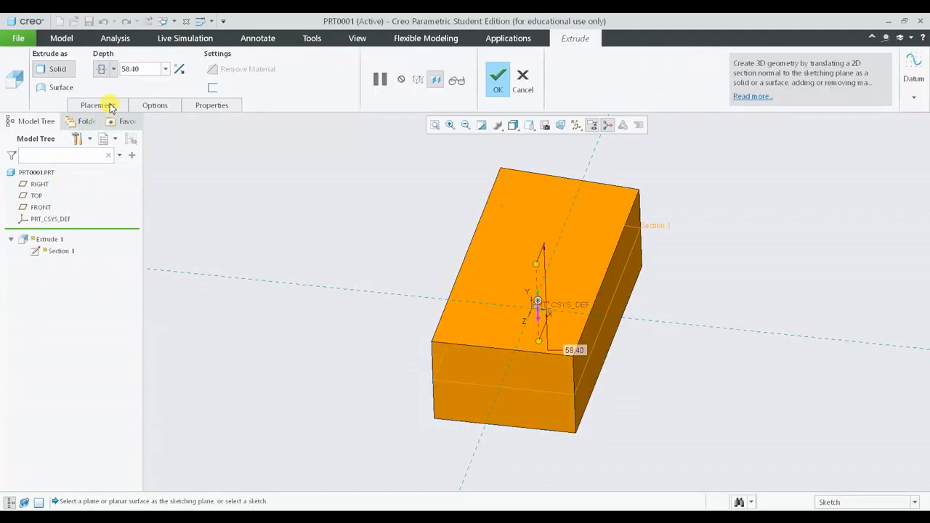
pyautogui.click(97, 105)
pyautogui.click(201, 147)
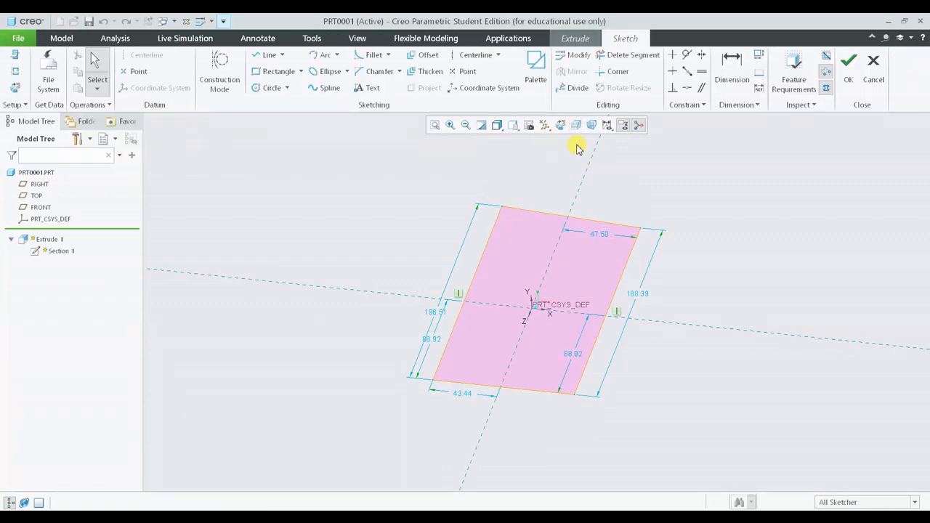
pyautogui.click(562, 128)
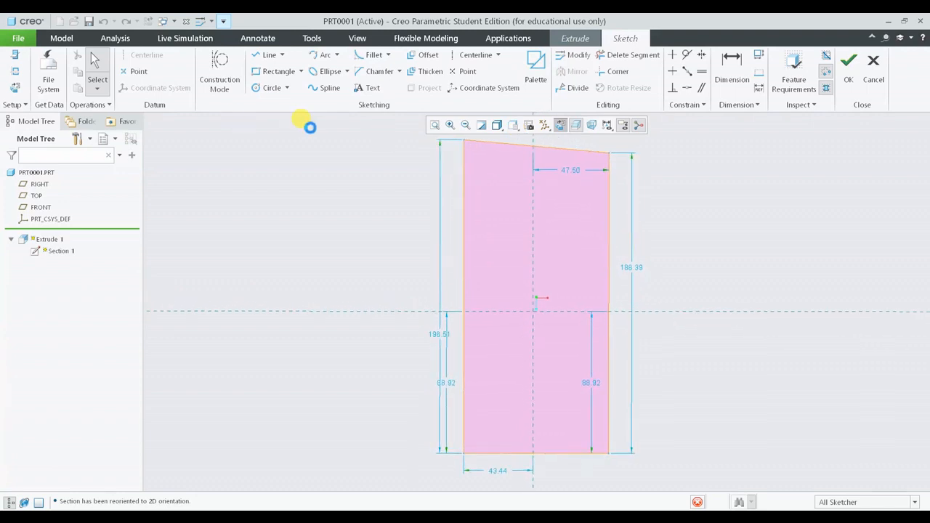
pyautogui.moveTo(467, 146); pyautogui.dragTo(468, 151)
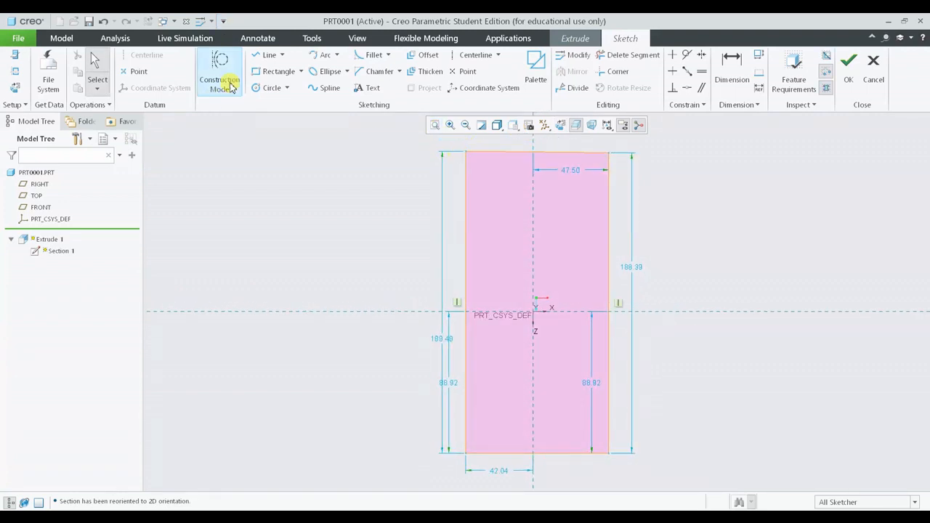
pyautogui.click(268, 72)
pyautogui.click(329, 237)
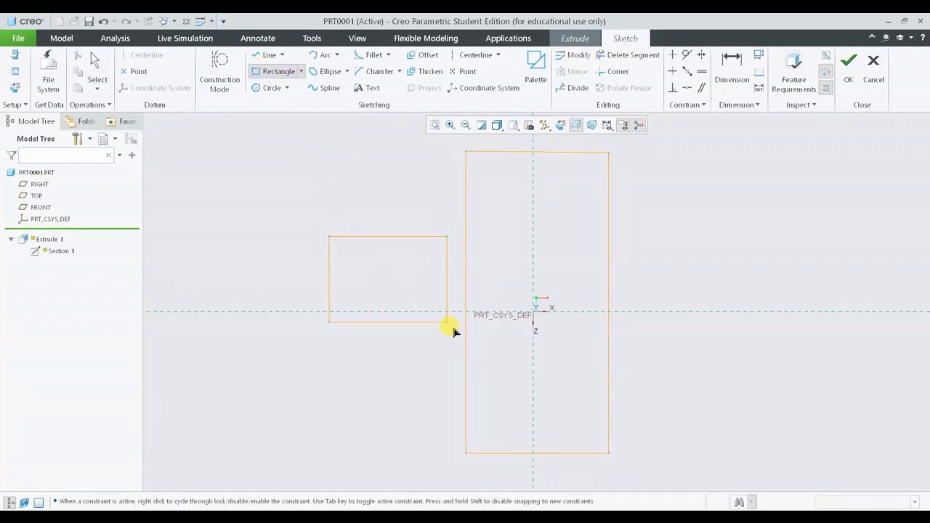
pyautogui.middleClick(472, 371)
pyautogui.middleClick(508, 333)
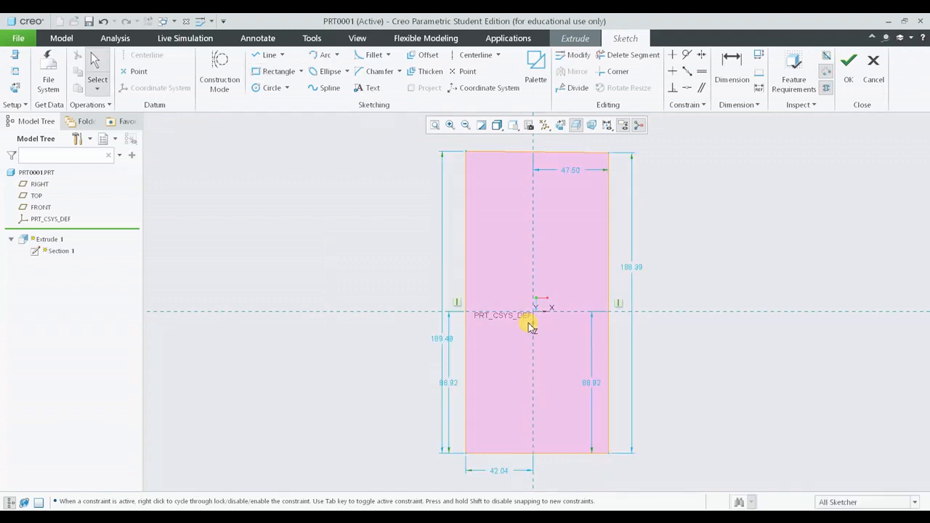
# Sketch a rectangle about 79.2 by 63.7 outward from the left side of the section profile, ending on that side
pyautogui.click(267, 71)
pyautogui.click(338, 254)
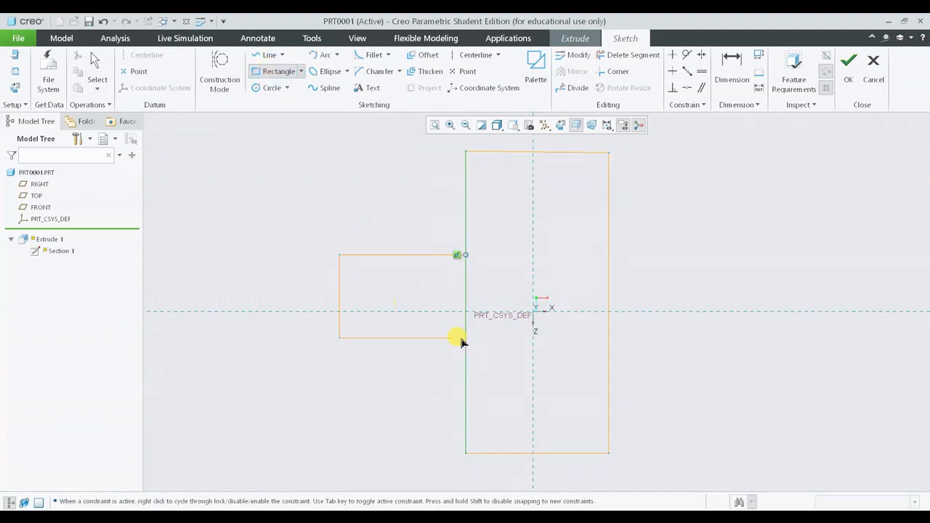
pyautogui.click(469, 358)
pyautogui.middleClick(529, 361)
# Trim the overlapping line segments between the added rectangle and the main profile to form one closed T-shaped section
pyautogui.scroll(1, 529, 361)
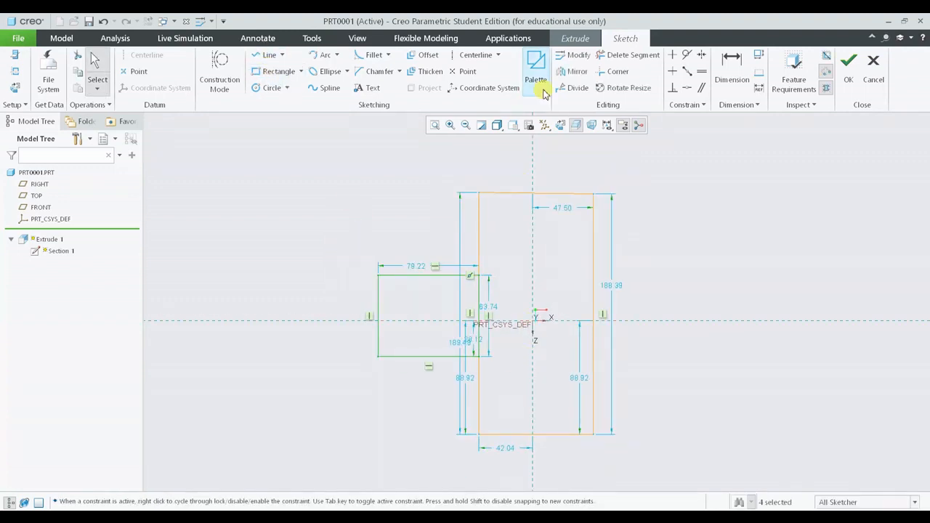
pyautogui.click(631, 55)
pyautogui.scroll(-4, 462, 287)
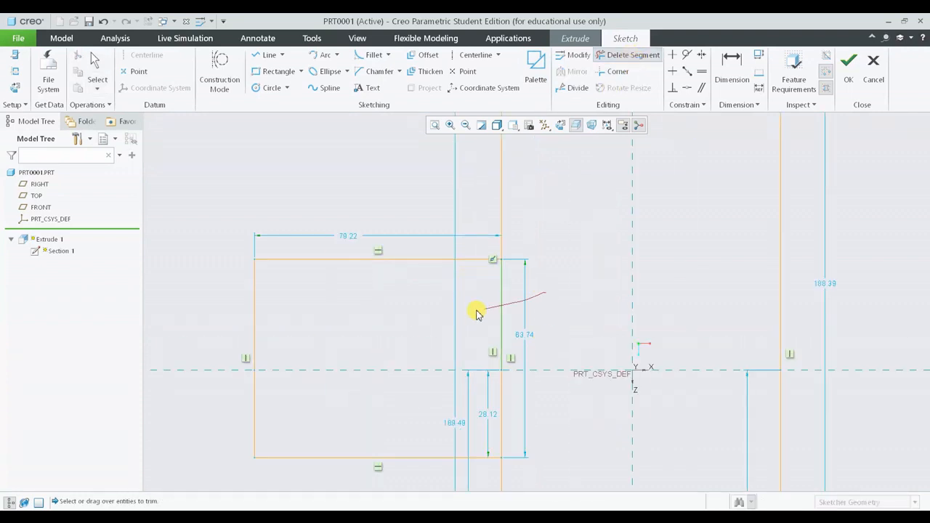
pyautogui.moveTo(476, 314); pyautogui.dragTo(474, 315)
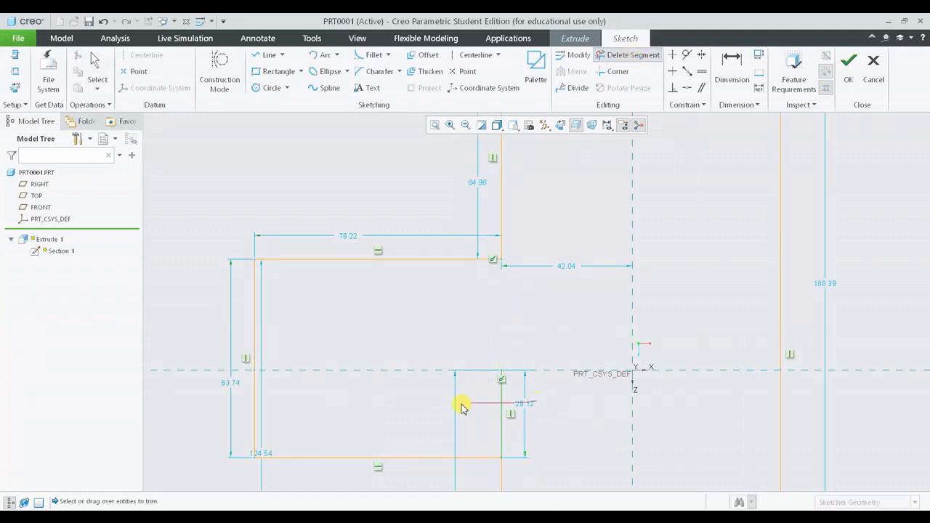
pyautogui.moveTo(481, 412); pyautogui.dragTo(538, 409)
pyautogui.scroll(5, 498, 390)
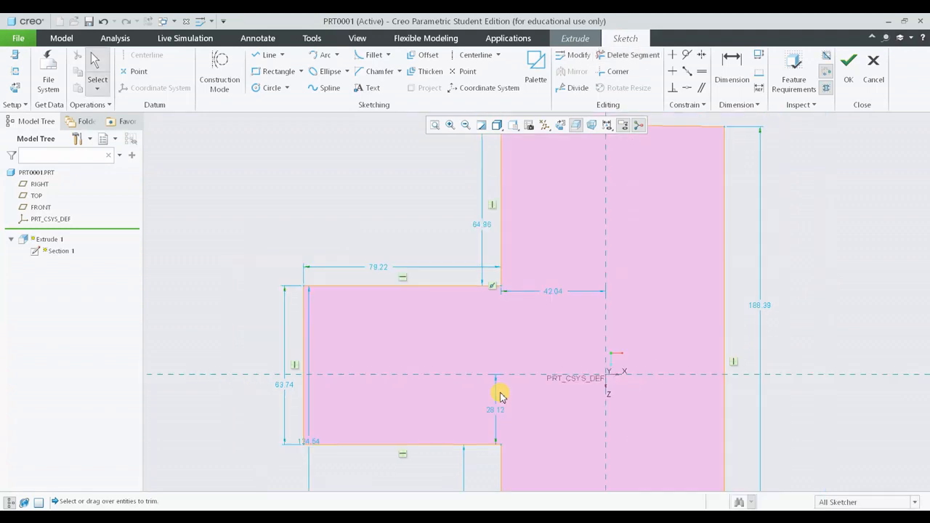
# Finish the section sketch and accept the redefined extrusion with its side branch, regenerating the chamfer feature on the new shape
pyautogui.click(847, 61)
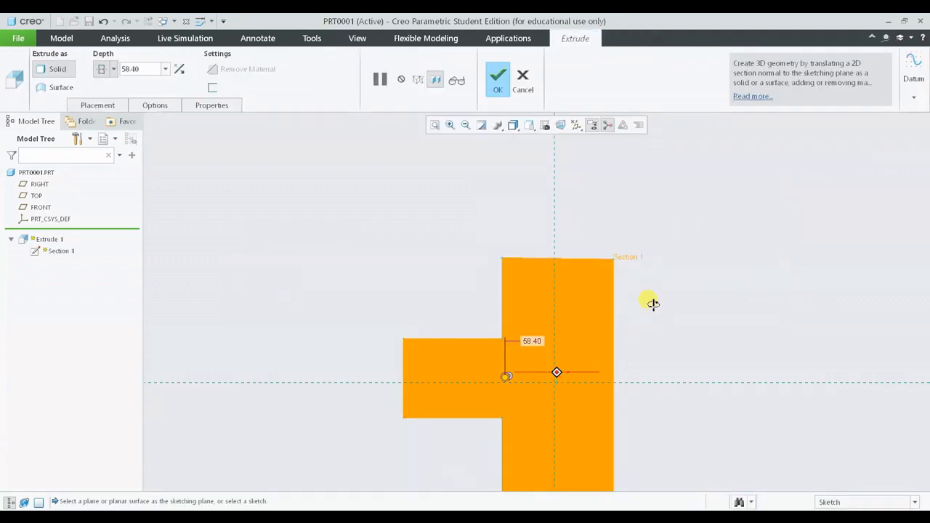
pyautogui.moveTo(652, 304)
pyautogui.mouseDown(button='middle')
pyautogui.moveTo(654, 272)
pyautogui.moveTo(540, 270)
pyautogui.moveTo(472, 308)
pyautogui.moveTo(400, 323)
pyautogui.moveTo(564, 312)
pyautogui.moveTo(617, 349)
pyautogui.moveTo(646, 332)
pyautogui.moveTo(634, 377)
pyautogui.moveTo(599, 313)
pyautogui.mouseUp(button='middle')
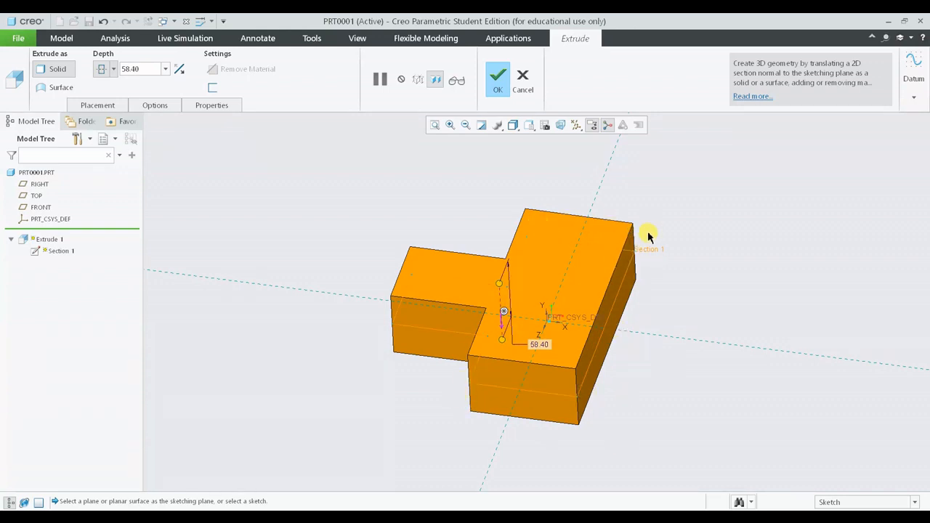
pyautogui.moveTo(613, 347); pyautogui.dragTo(632, 337, button='middle')
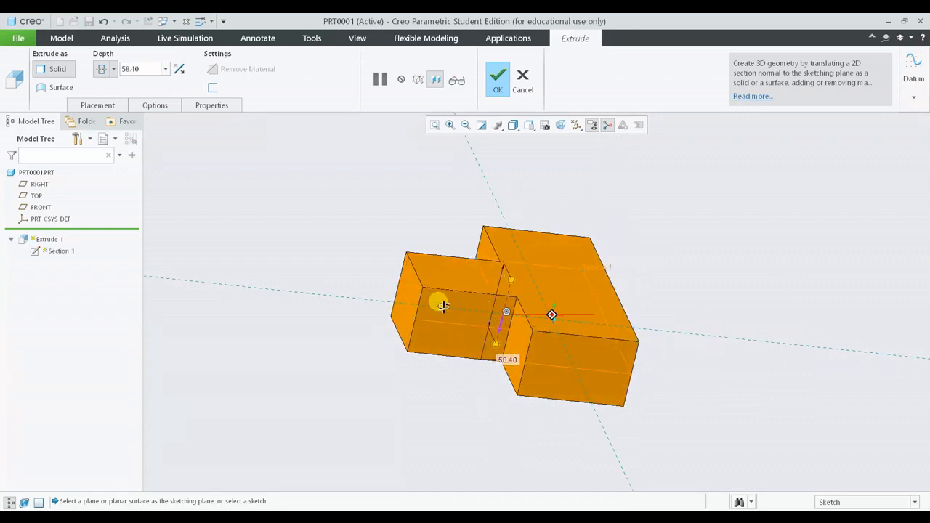
pyautogui.moveTo(443, 305); pyautogui.dragTo(461, 327, button='middle')
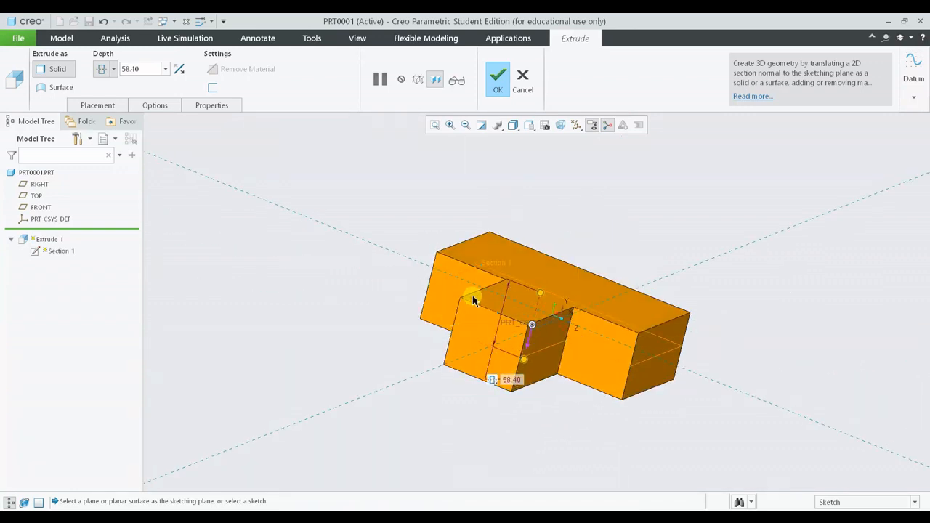
pyautogui.moveTo(554, 381); pyautogui.dragTo(485, 356, button='middle')
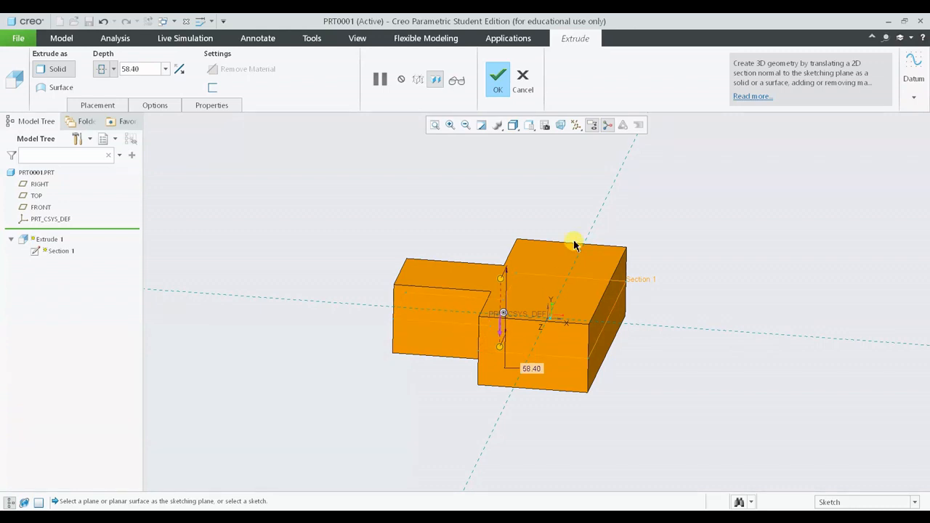
pyautogui.click(508, 91)
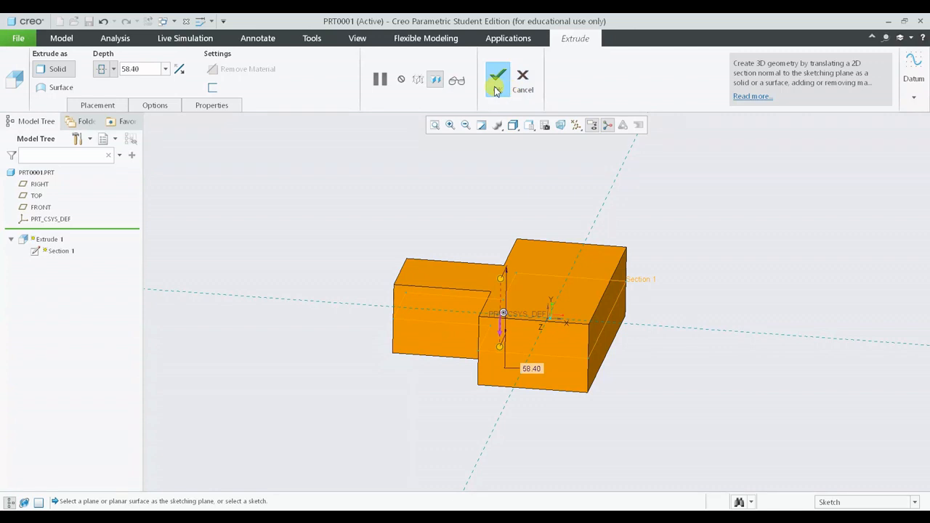
pyautogui.click(732, 371)
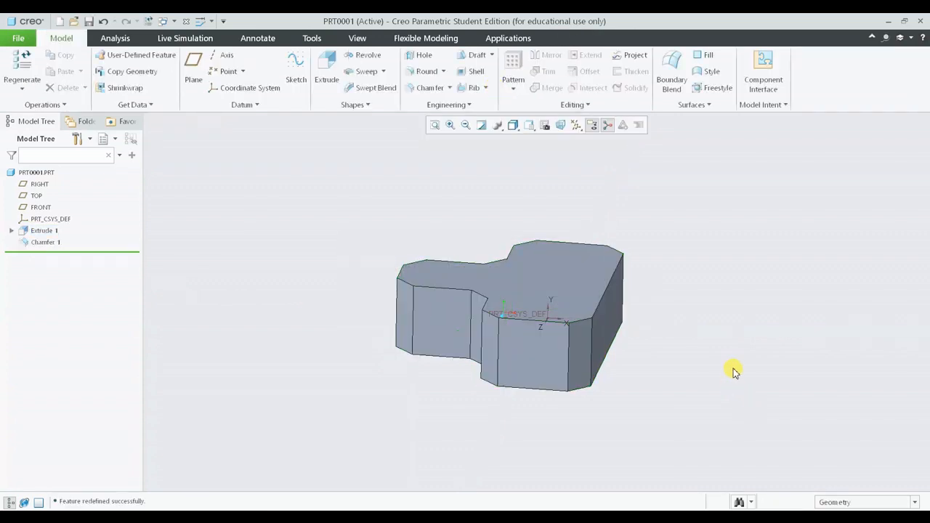
# Inspect the regenerated chamfer around the T-shaped block, and delete the chamfer feature from the model
pyautogui.moveTo(731, 370); pyautogui.dragTo(482, 315, button='middle')
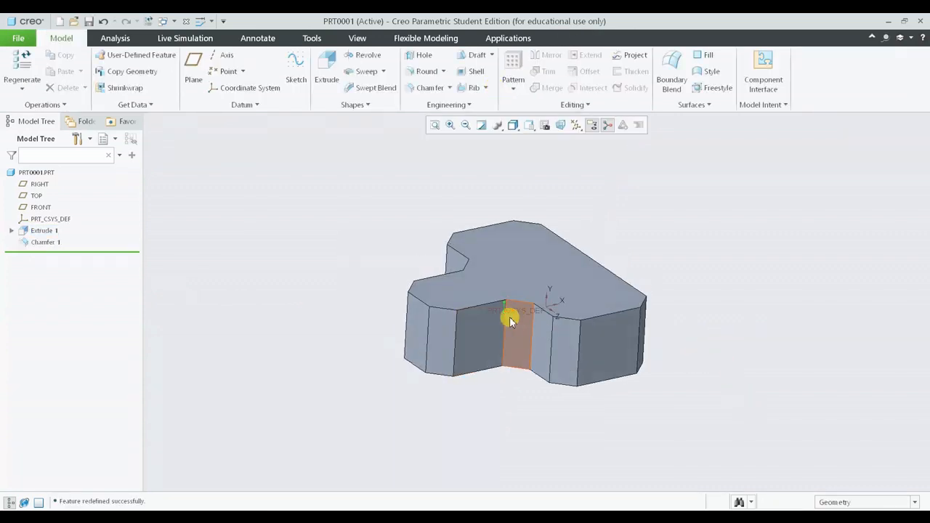
pyautogui.scroll(4, 502, 312)
pyautogui.moveTo(521, 365)
pyautogui.mouseDown(button='middle')
pyautogui.moveTo(523, 332)
pyautogui.moveTo(425, 365)
pyautogui.moveTo(421, 357)
pyautogui.moveTo(397, 364)
pyautogui.moveTo(385, 336)
pyautogui.moveTo(353, 347)
pyautogui.moveTo(343, 364)
pyautogui.moveTo(364, 372)
pyautogui.mouseUp(button='middle')
pyautogui.moveTo(519, 357)
pyautogui.mouseDown(button='middle')
pyautogui.moveTo(477, 349)
pyautogui.moveTo(519, 328)
pyautogui.moveTo(572, 336)
pyautogui.moveTo(478, 371)
pyautogui.moveTo(473, 394)
pyautogui.moveTo(553, 367)
pyautogui.moveTo(571, 400)
pyautogui.moveTo(450, 259)
pyautogui.mouseUp(button='middle')
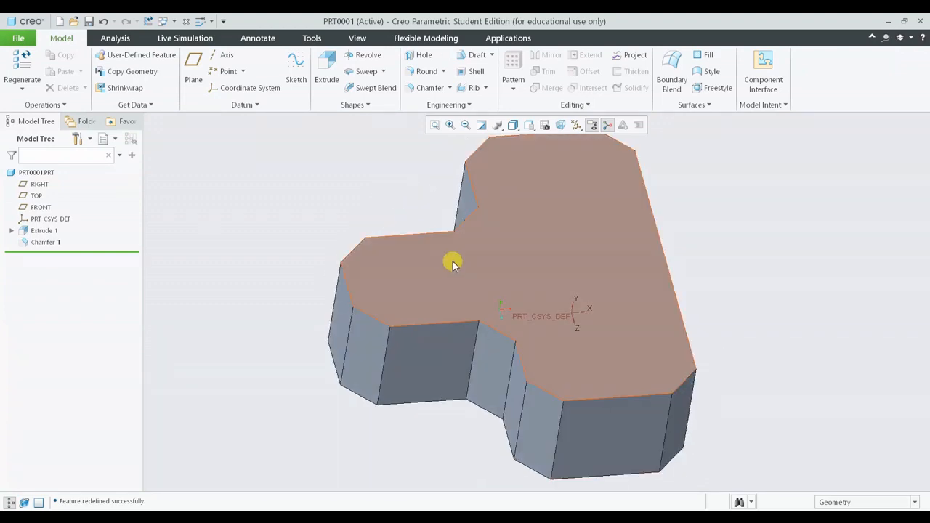
pyautogui.hotkey('ctrl', 'z')
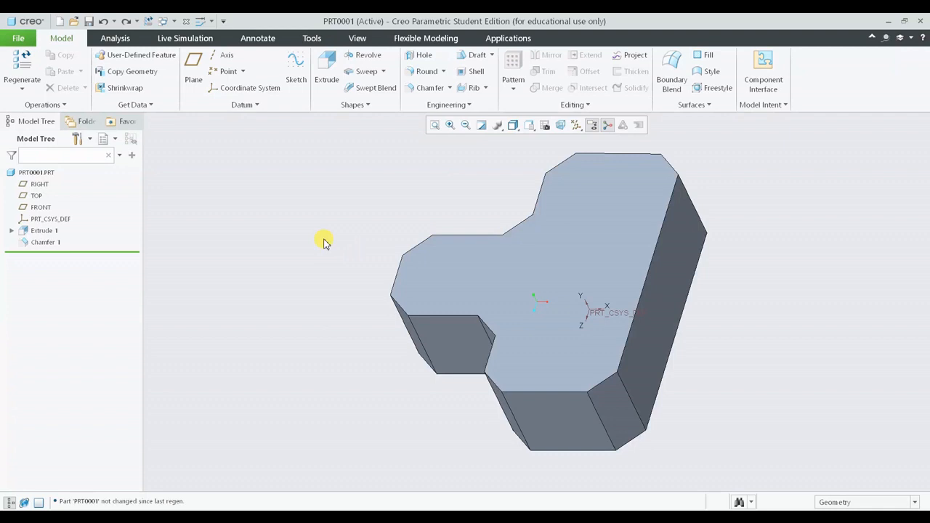
pyautogui.click(33, 244)
pyautogui.rightClick(34, 241)
pyautogui.click(91, 300)
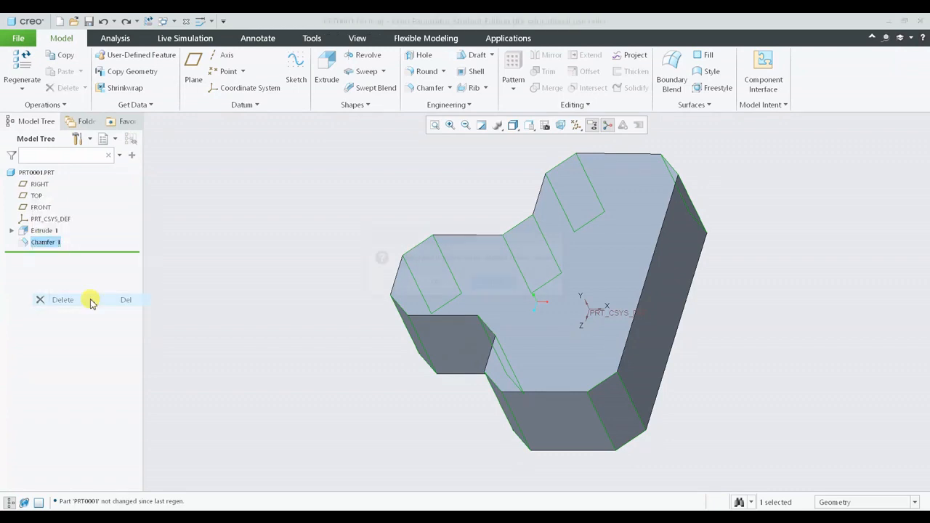
pyautogui.click(438, 284)
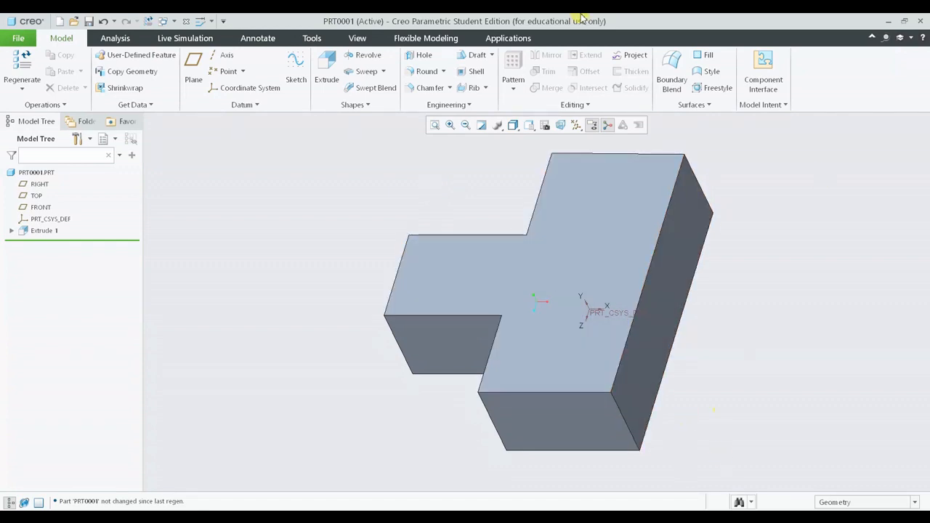
# Chamfer the complete top edge loop of the T-shaped block as a D x D chamfer with D set to 5
pyautogui.click(425, 87)
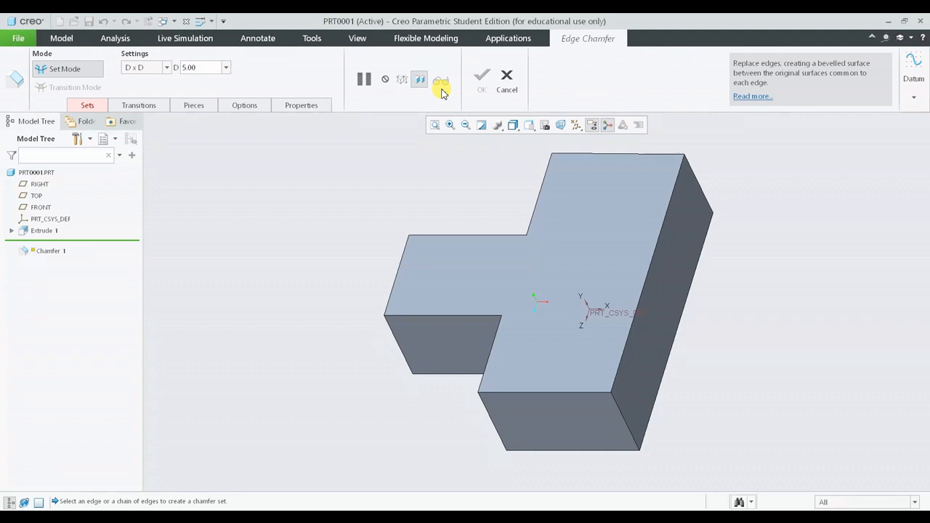
pyautogui.click(428, 318)
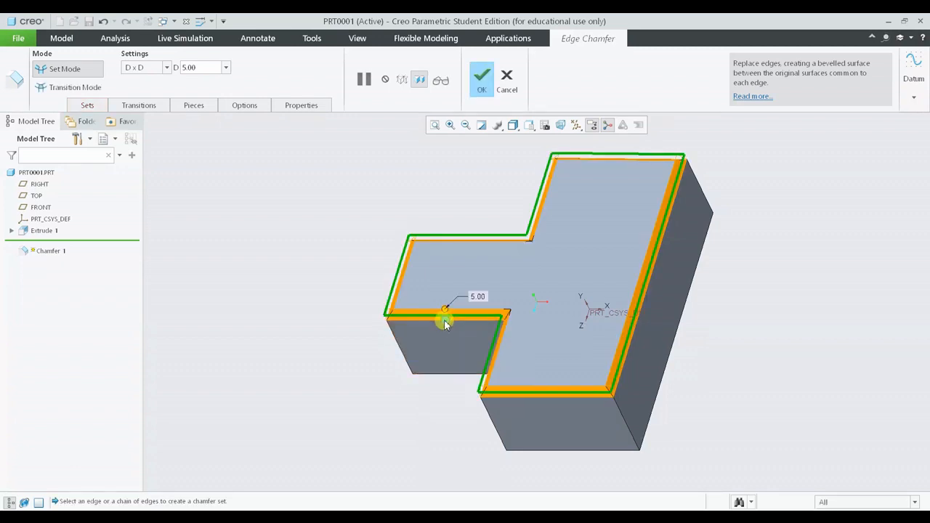
pyautogui.moveTo(443, 310); pyautogui.dragTo(417, 291)
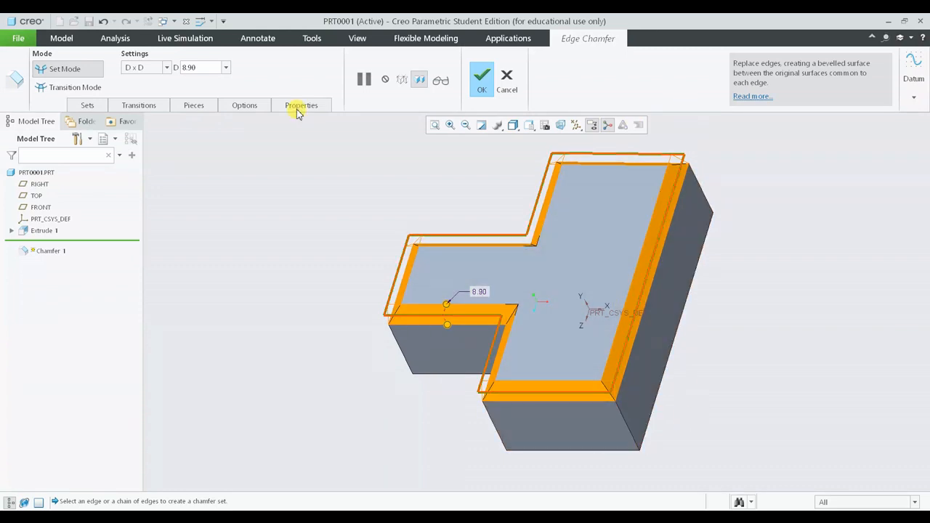
pyautogui.write('5')
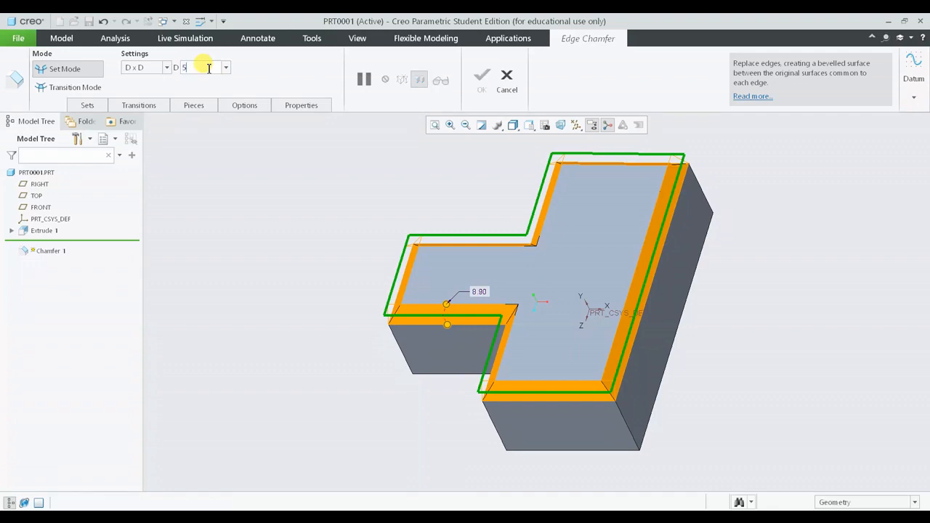
pyautogui.press('Return')
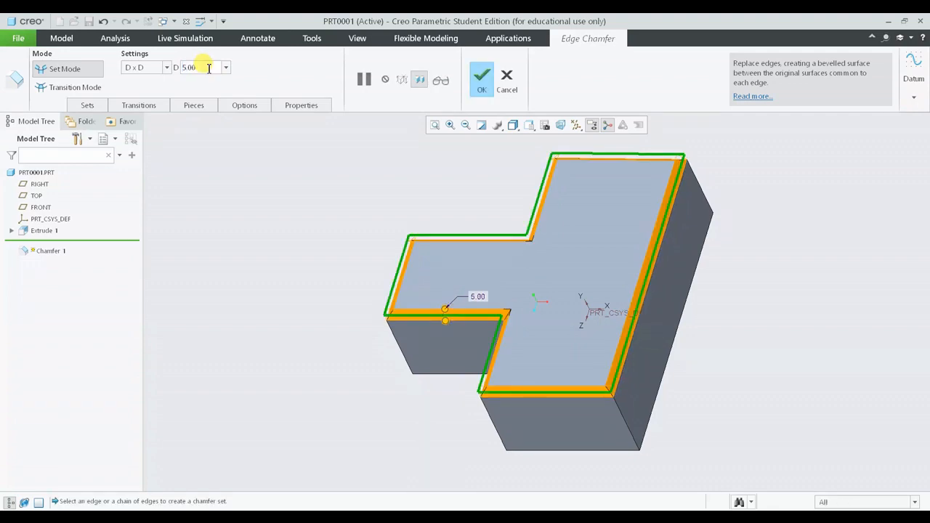
pyautogui.moveTo(691, 404); pyautogui.dragTo(568, 393, button='middle')
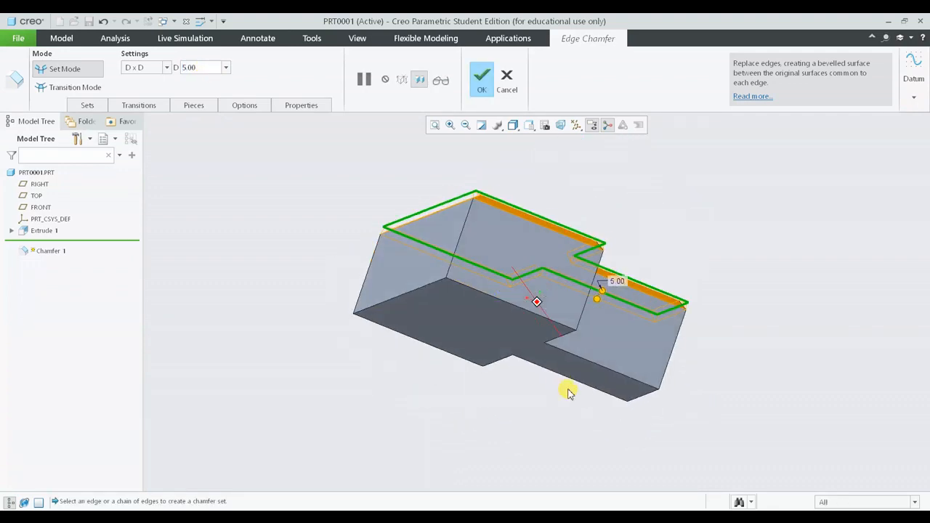
pyautogui.middleClick(799, 281)
# Add a second D x D chamfer along the complete bottom edge loop of the T-shaped block and accept it
pyautogui.moveTo(820, 273); pyautogui.dragTo(780, 281, button='middle')
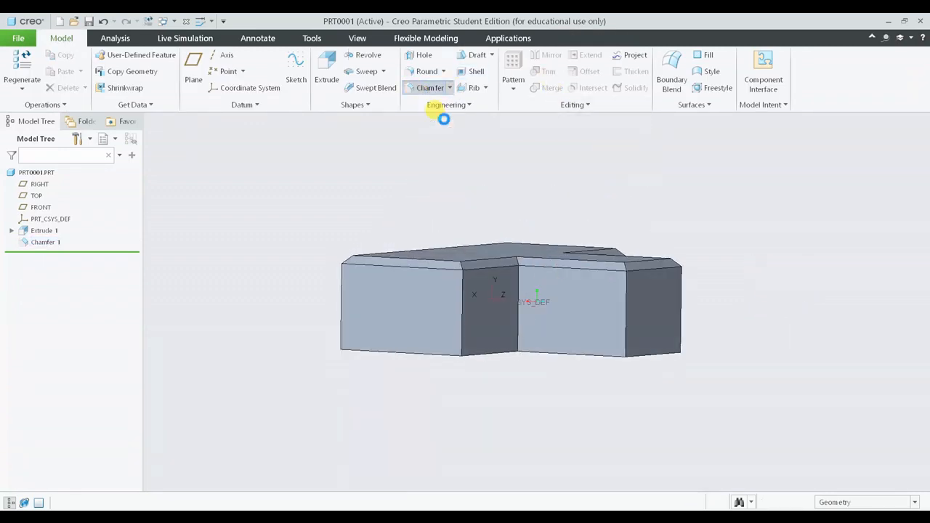
pyautogui.click(430, 87)
pyautogui.moveTo(566, 264)
pyautogui.mouseDown(button='middle')
pyautogui.moveTo(557, 276)
pyautogui.moveTo(571, 270)
pyautogui.mouseUp(button='middle')
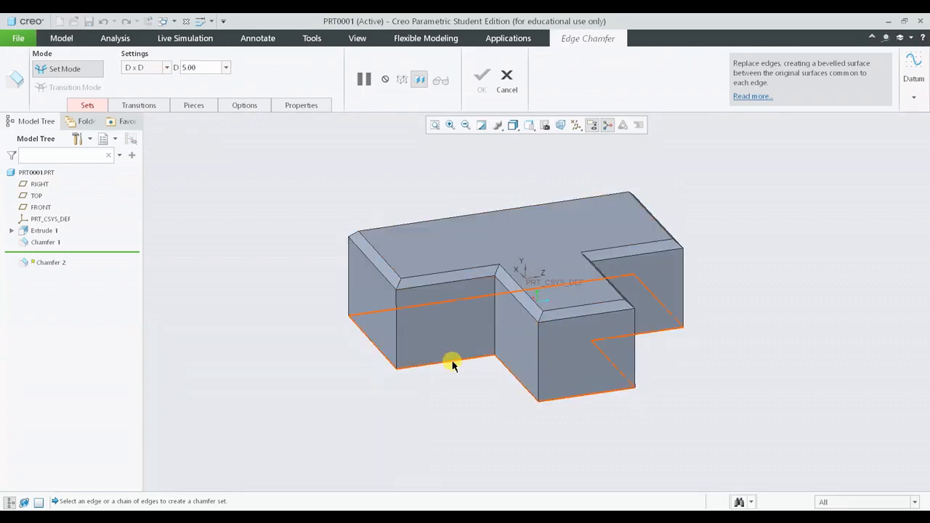
pyautogui.click(452, 364)
pyautogui.moveTo(442, 357); pyautogui.dragTo(499, 377, button='middle')
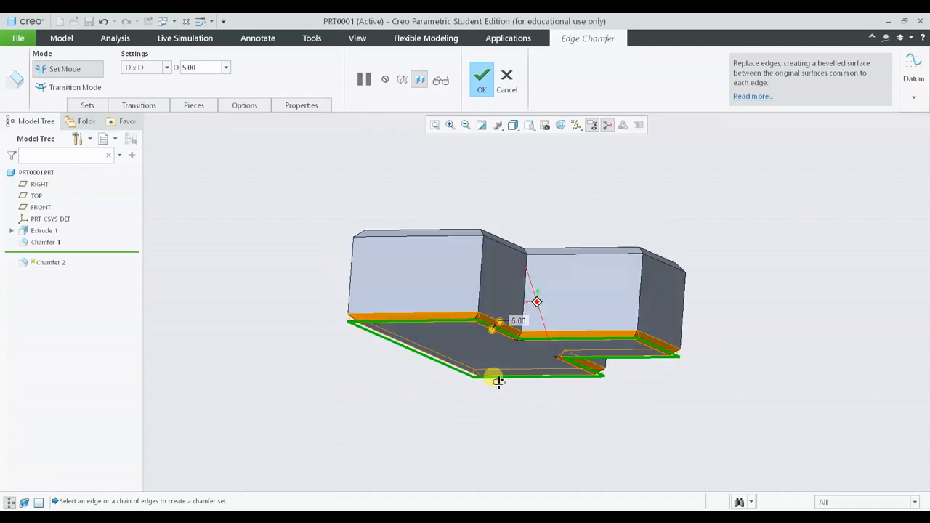
pyautogui.scroll(-3, 492, 354)
pyautogui.moveTo(488, 306); pyautogui.dragTo(479, 308)
pyautogui.middleClick(771, 416)
pyautogui.scroll(3, 773, 414)
pyautogui.click(829, 410)
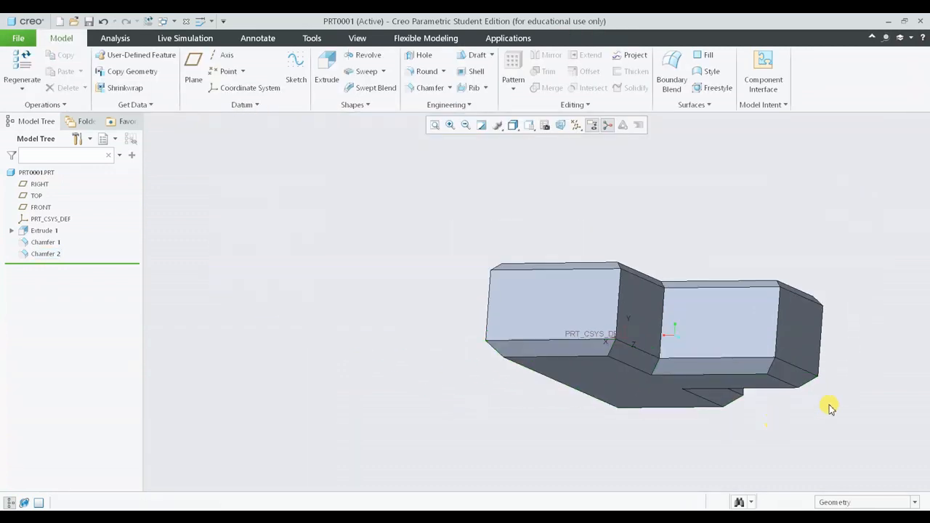
# Add a third D x D chamfer on all vertical edges of the block as an intent edge set and inspect it
pyautogui.moveTo(850, 374); pyautogui.dragTo(621, 412, button='middle')
pyautogui.moveTo(629, 417)
pyautogui.mouseDown(button='middle')
pyautogui.moveTo(649, 417)
pyautogui.moveTo(649, 390)
pyautogui.moveTo(632, 401)
pyautogui.mouseUp(button='middle')
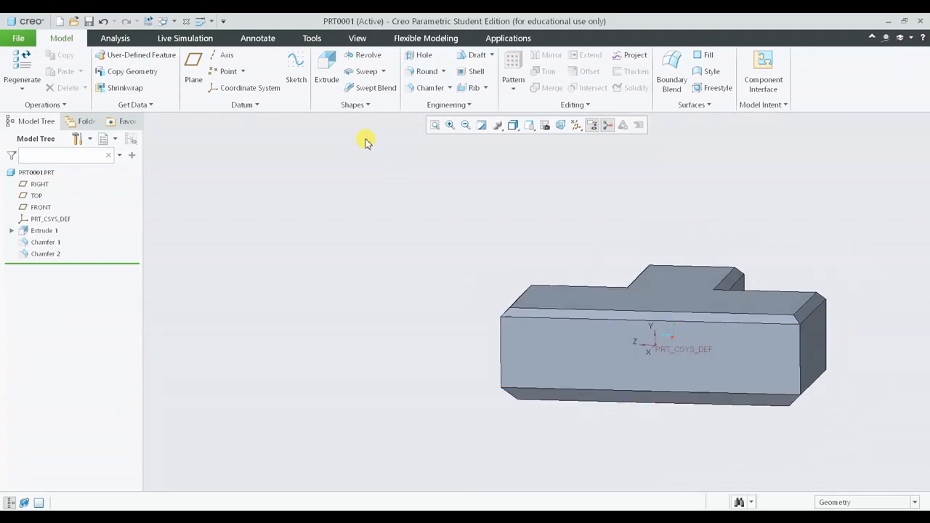
pyautogui.click(427, 90)
pyautogui.moveTo(500, 153); pyautogui.dragTo(649, 278, button='middle')
pyautogui.scroll(-3, 608, 414)
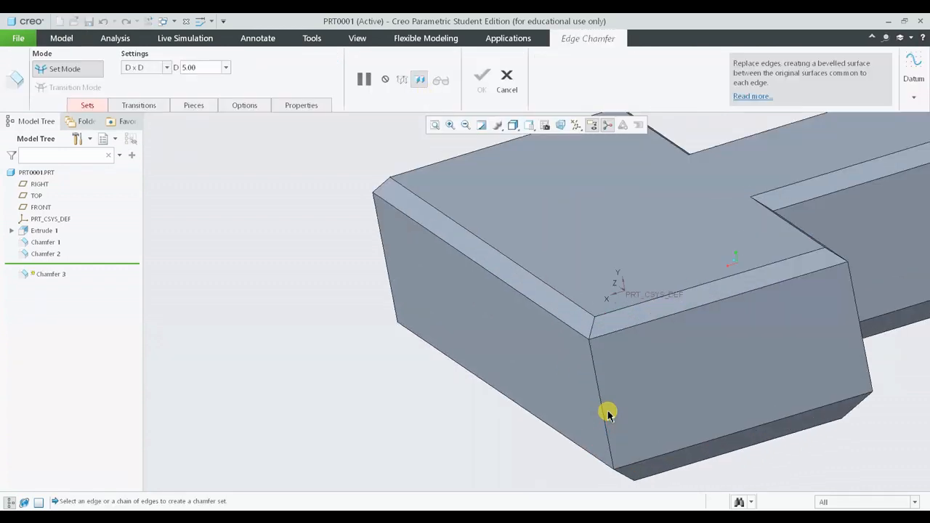
pyautogui.scroll(-3, 608, 414)
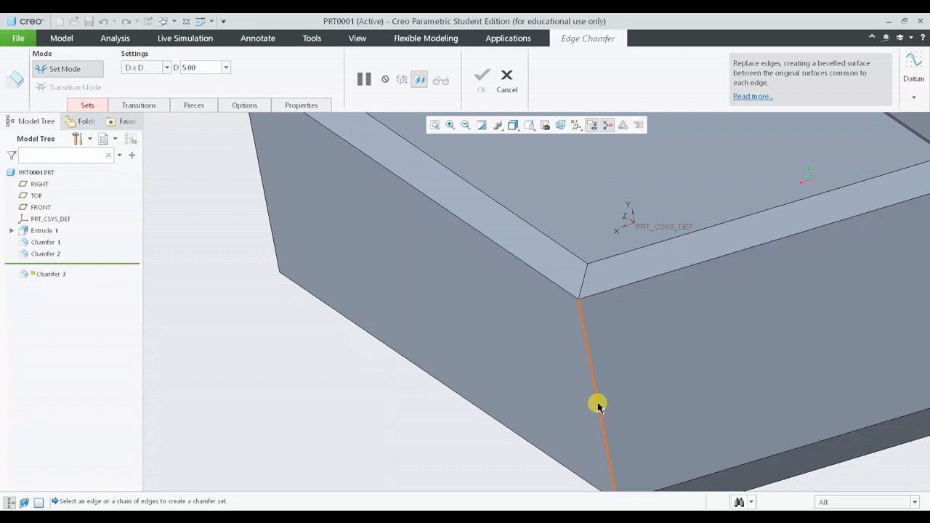
pyautogui.scroll(3, 597, 405)
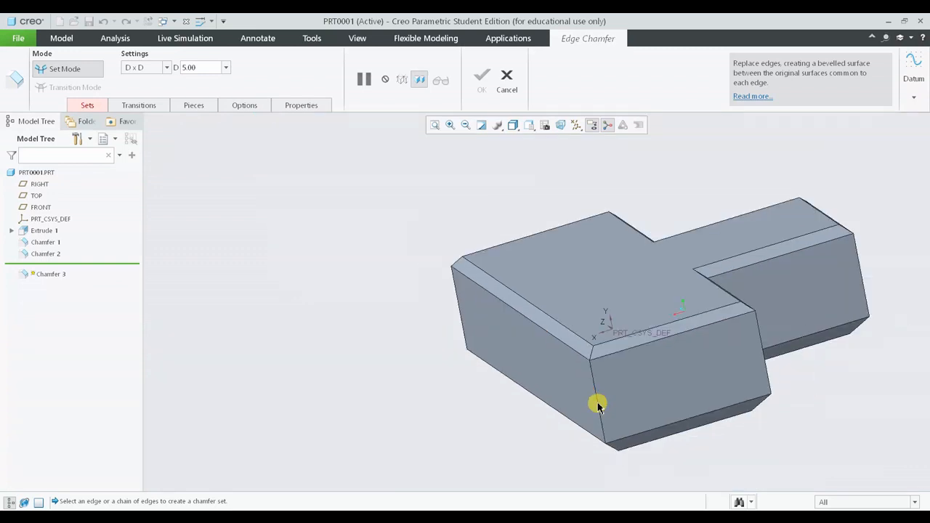
pyautogui.click(595, 400)
pyautogui.scroll(-3, 592, 395)
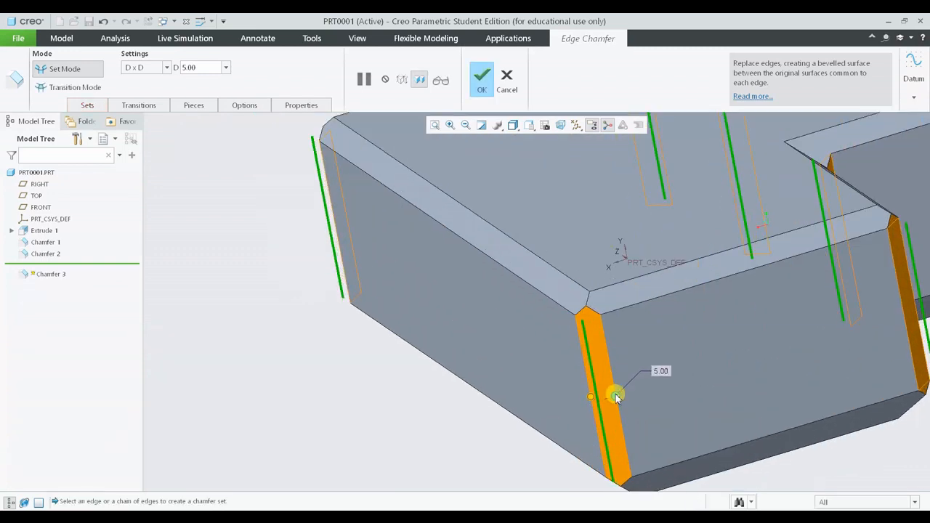
pyautogui.middleClick(386, 396)
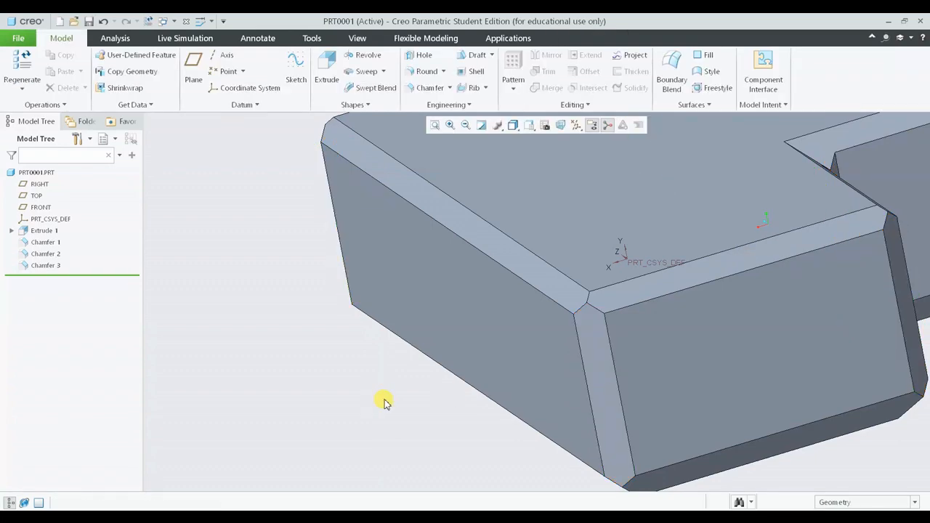
pyautogui.hotkey('ctrl', 'd')
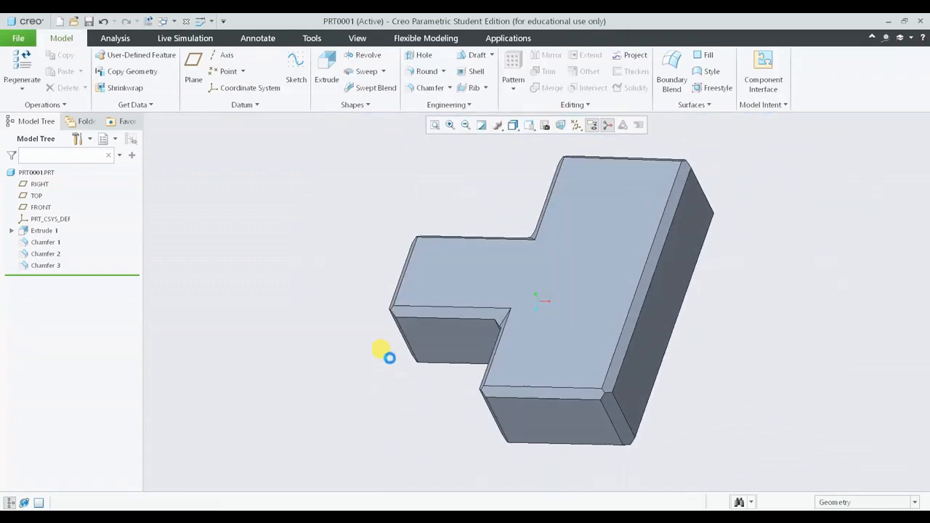
pyautogui.moveTo(362, 374)
pyautogui.mouseDown(button='middle')
pyautogui.moveTo(378, 346)
pyautogui.moveTo(426, 327)
pyautogui.moveTo(517, 347)
pyautogui.moveTo(484, 365)
pyautogui.mouseUp(button='middle')
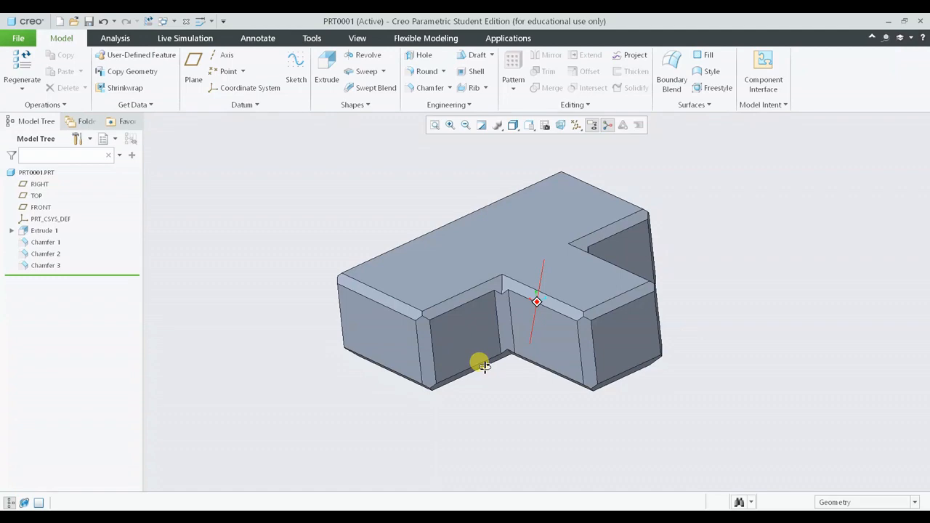